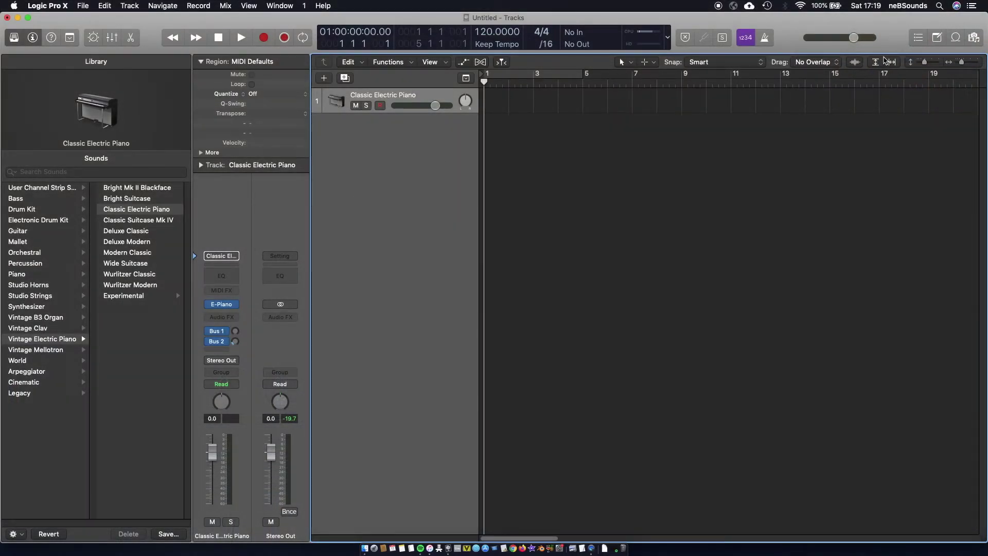
Search the Loop Browser for 'carla' to list the Carla Apple Loops.
left_click(955, 38)
key("super+f")
type("carla")
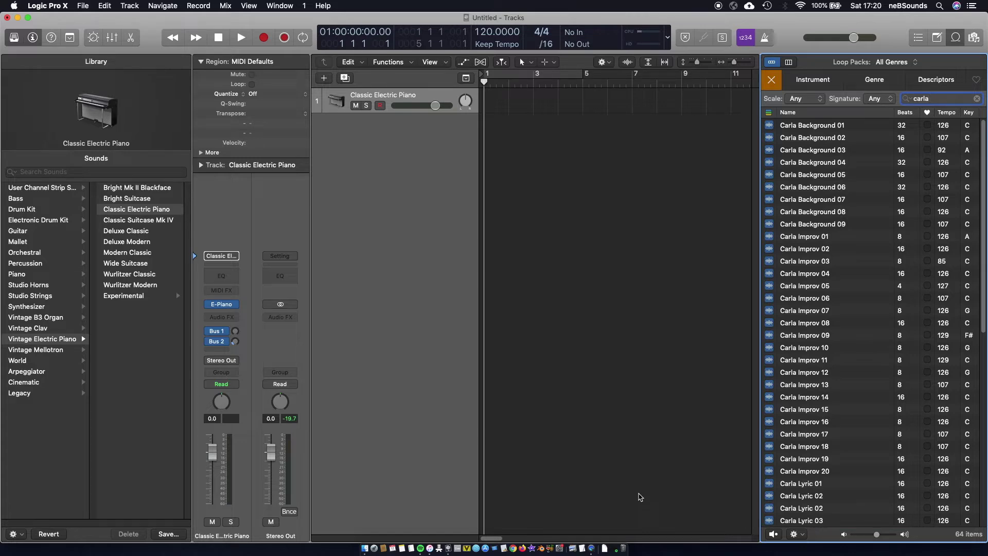
Preview Carla Improv 13 and Carla Melody 23, then place Carla Melody 23 at bar 1.
left_click(803, 385)
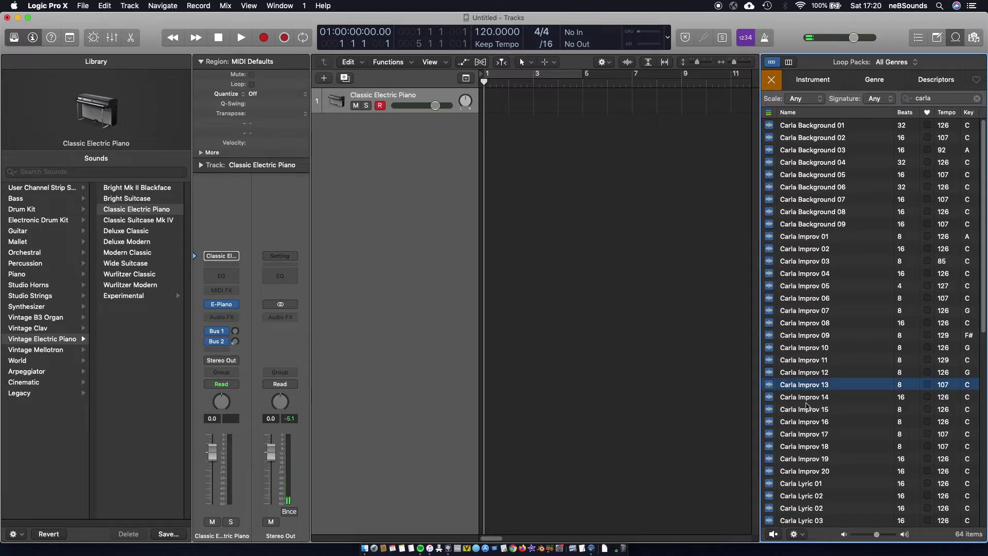
scroll(806, 406, "down", 8)
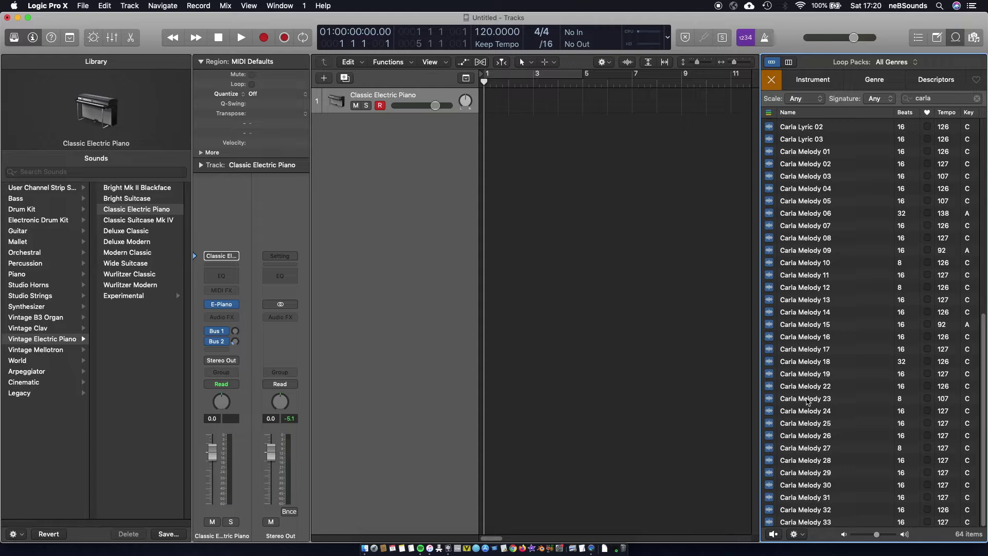
left_click(807, 398)
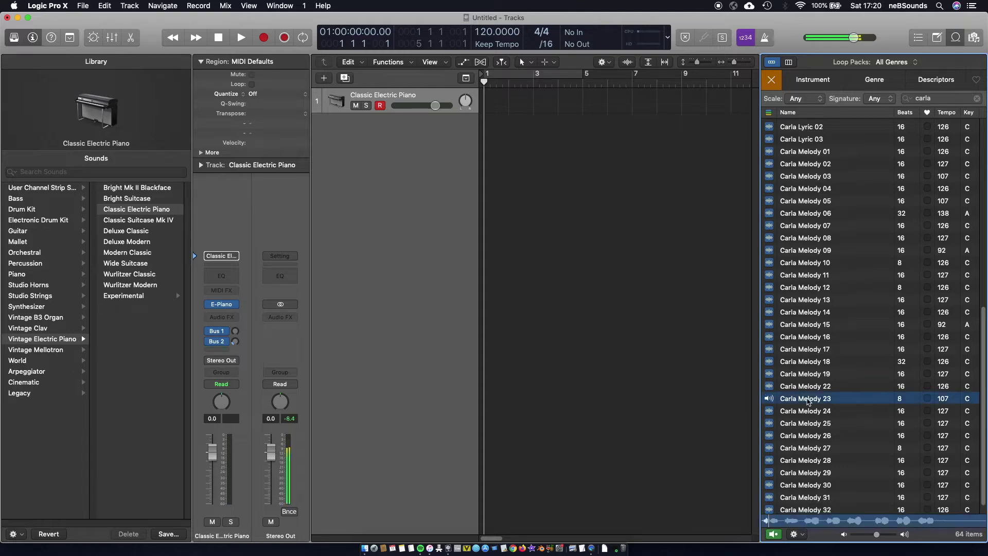
left_click(773, 535)
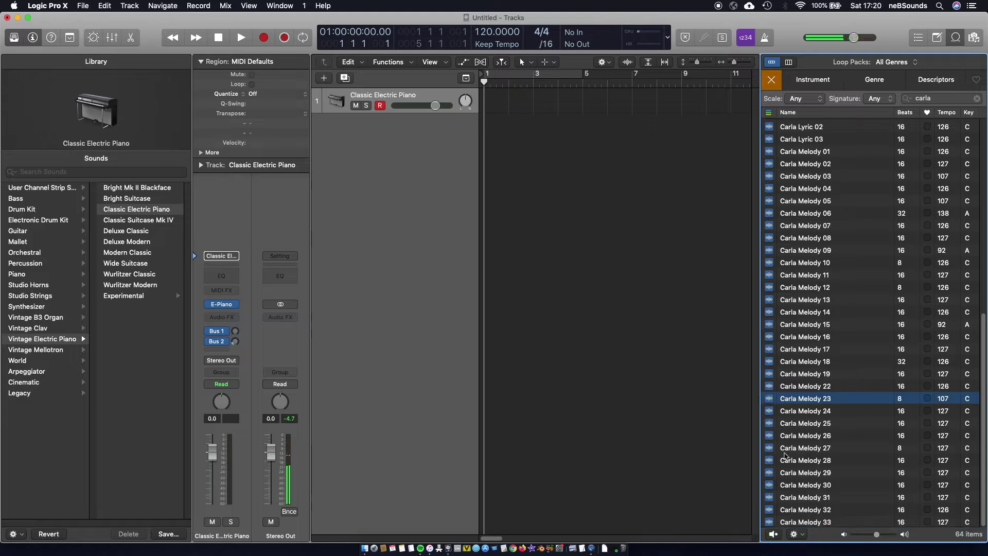
left_click_drag(815, 401, 505, 132)
Delete the Classic Electric Piano track and loop the Carla Melody 23 region out to bar 9.
left_click(370, 96)
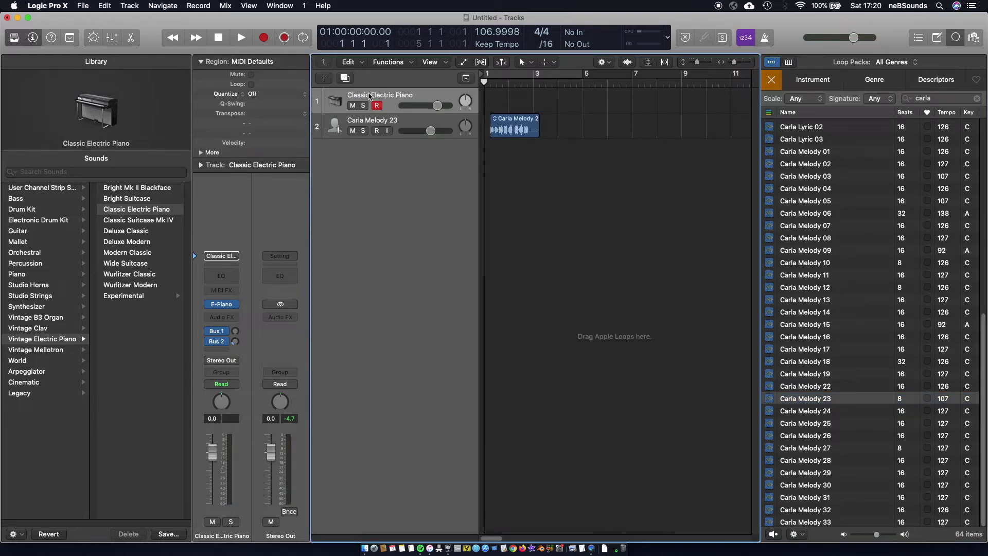
key("super+BackSpace")
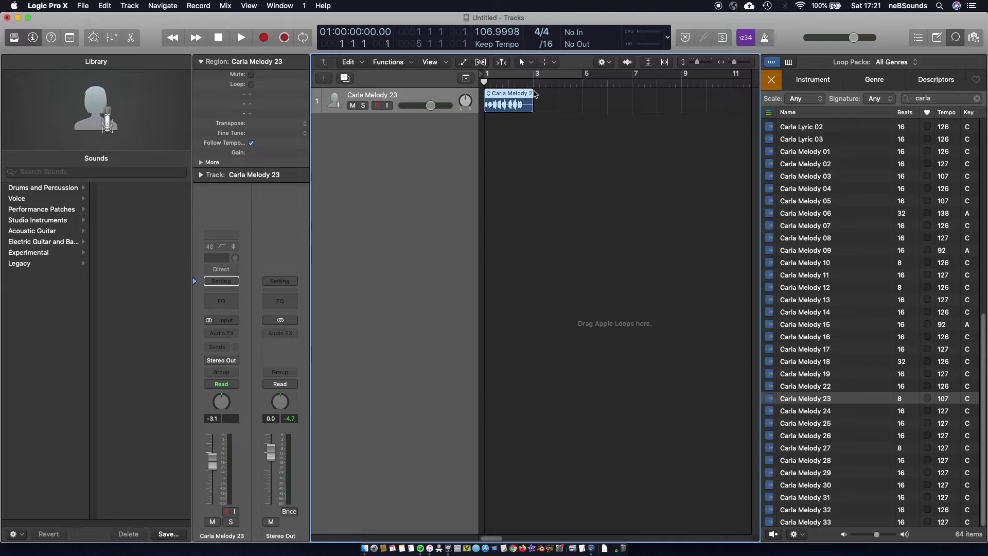
left_click_drag(535, 92, 687, 93)
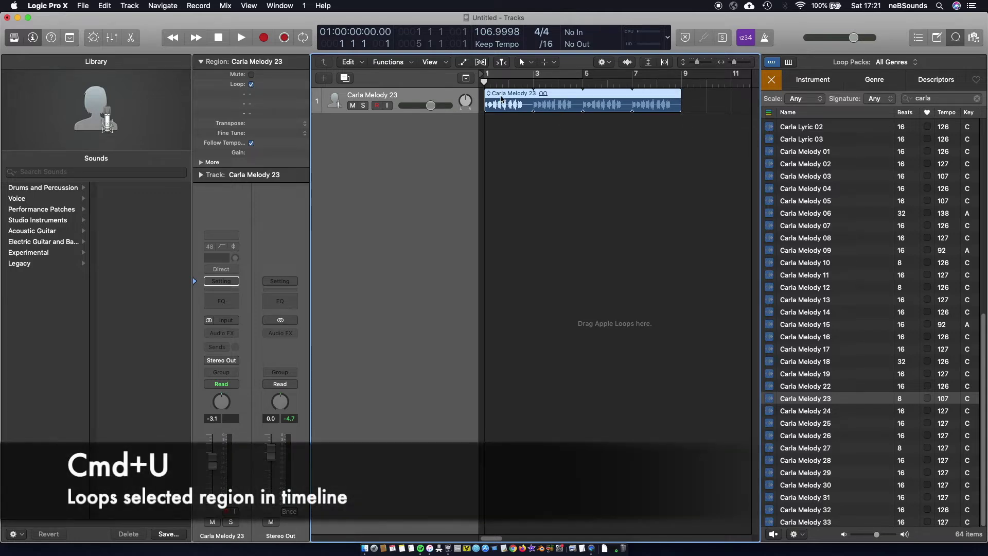
Set the cycle range to bars 1–9 and hide the sound library.
key("super+u")
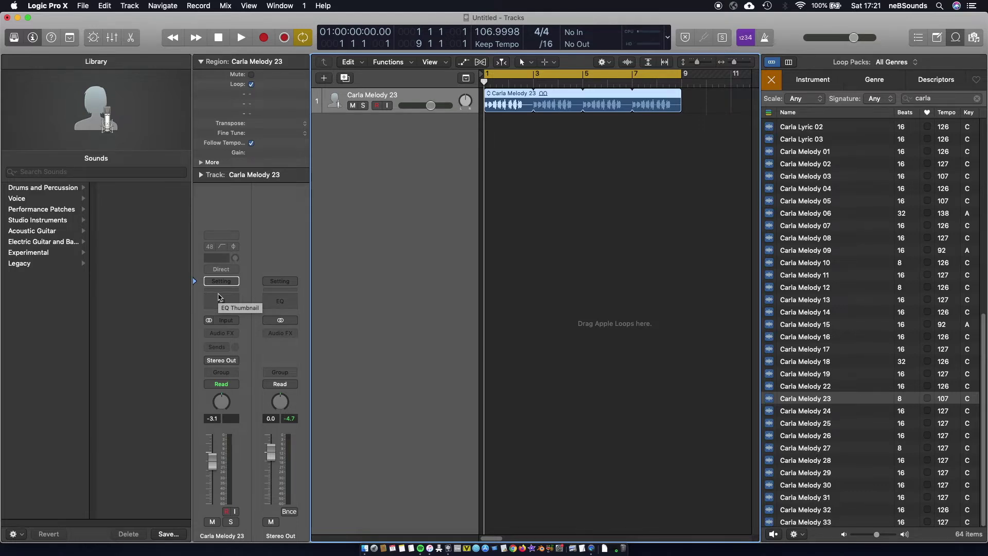
key("y")
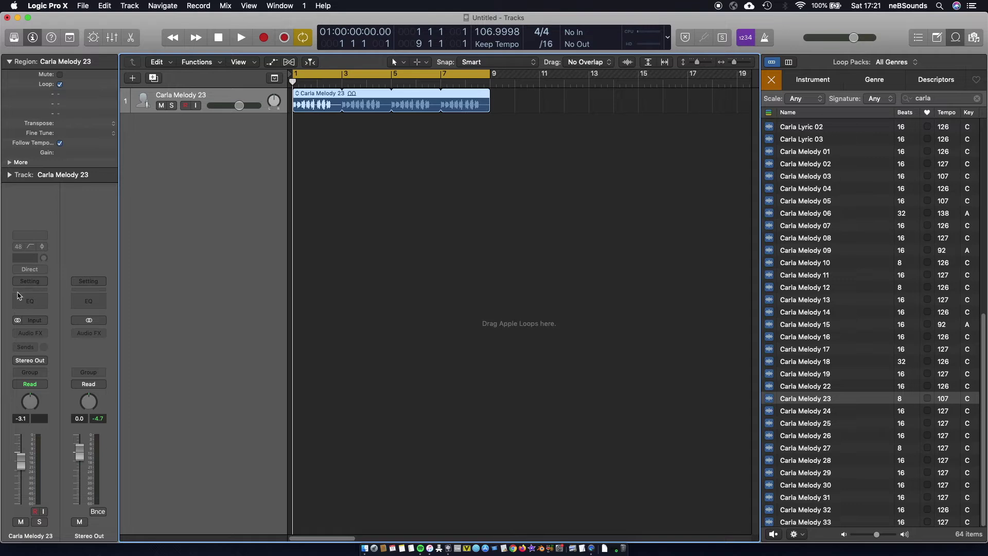
Insert a stereo Chorus from Modulation in the track's Audio FX slot.
left_click(39, 333)
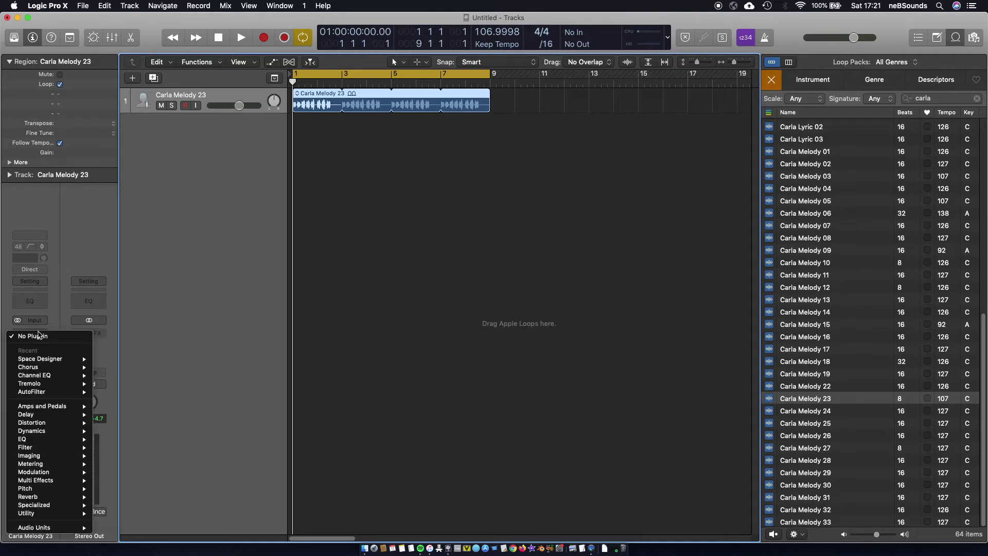
mouse_move(51, 473)
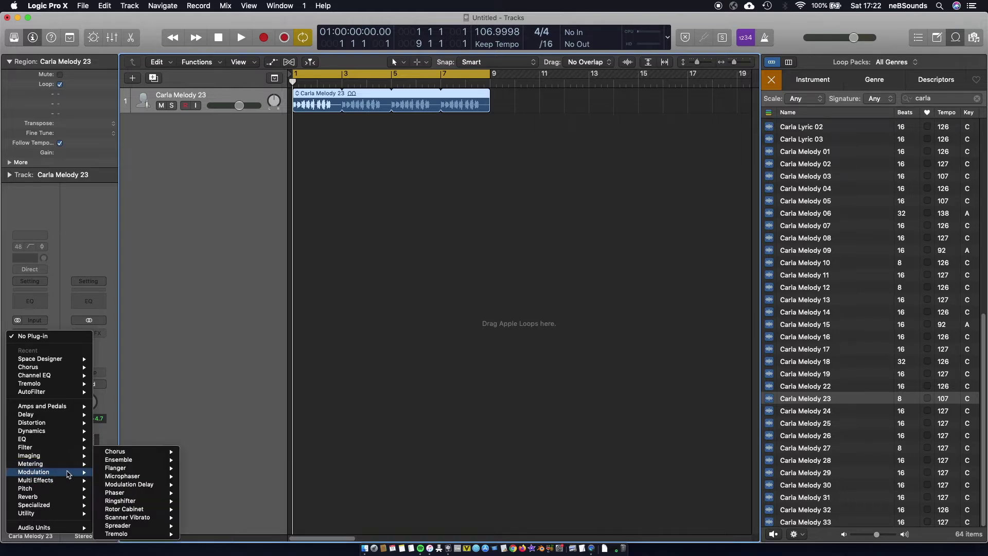
mouse_move(124, 455)
left_click(200, 451)
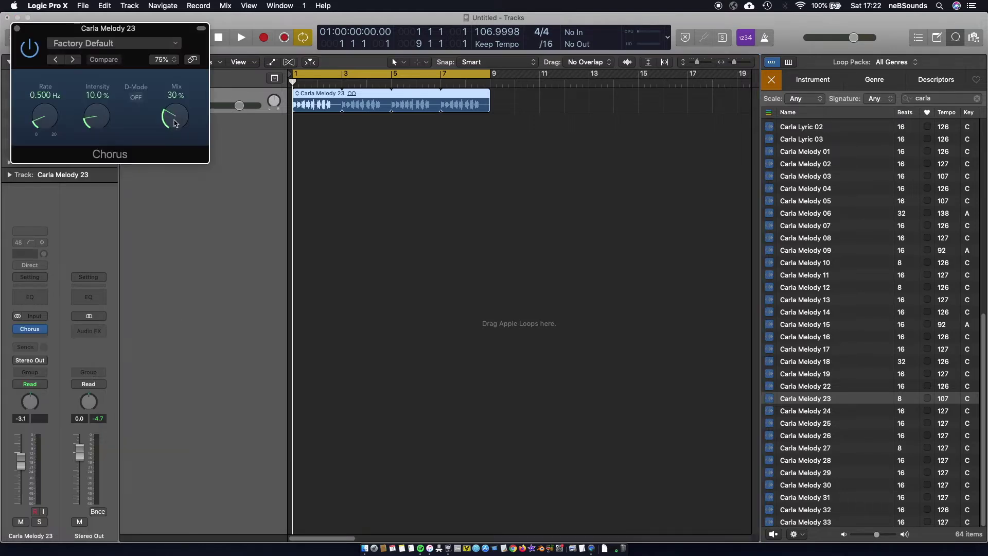
Set the Chorus Mix to 100%, Intensity to 0% and Rate to 16.10 Hz.
left_click_drag(175, 123, 175, 101)
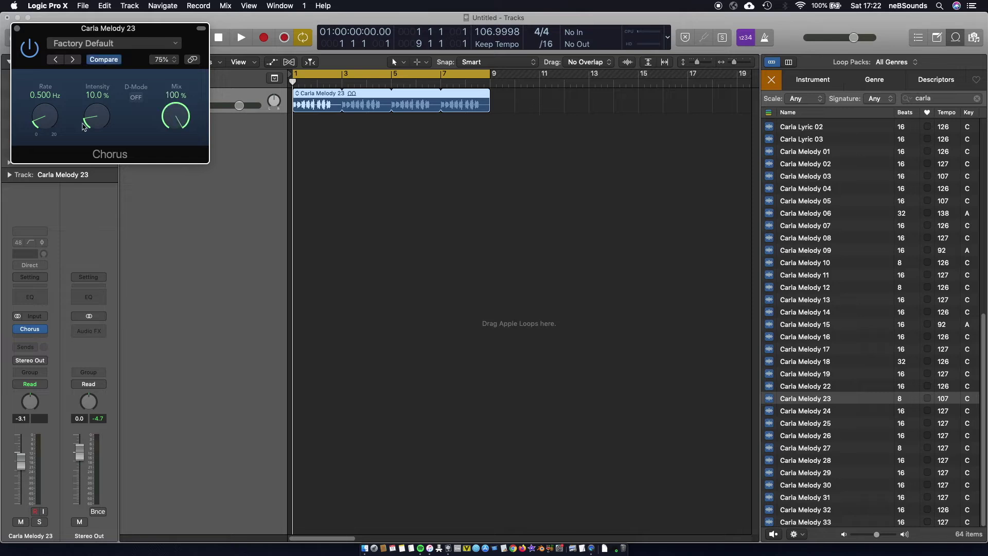
left_click_drag(96, 117, 97, 134)
left_click_drag(42, 125, 58, 110)
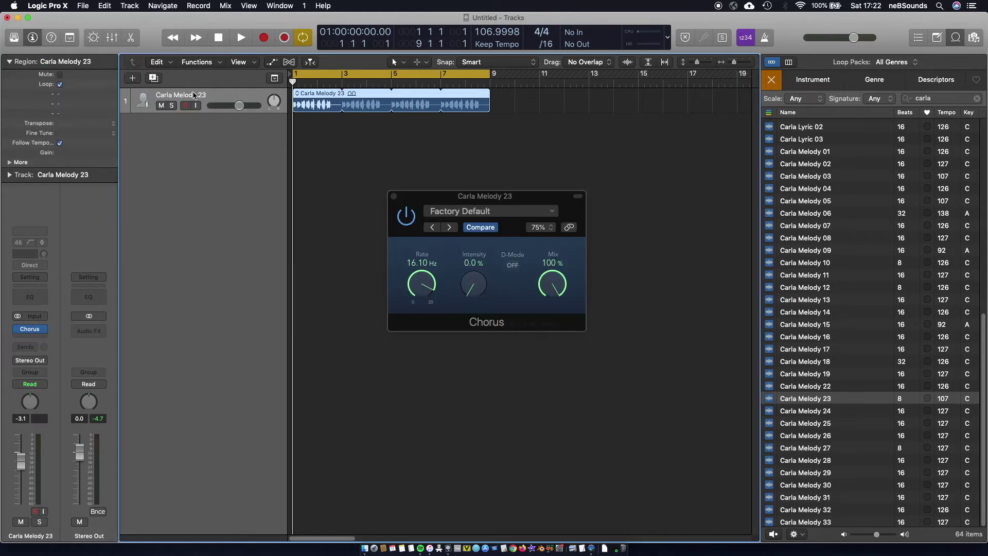
Show the track's automation lane for the Chorus Intensity parameter.
key("a")
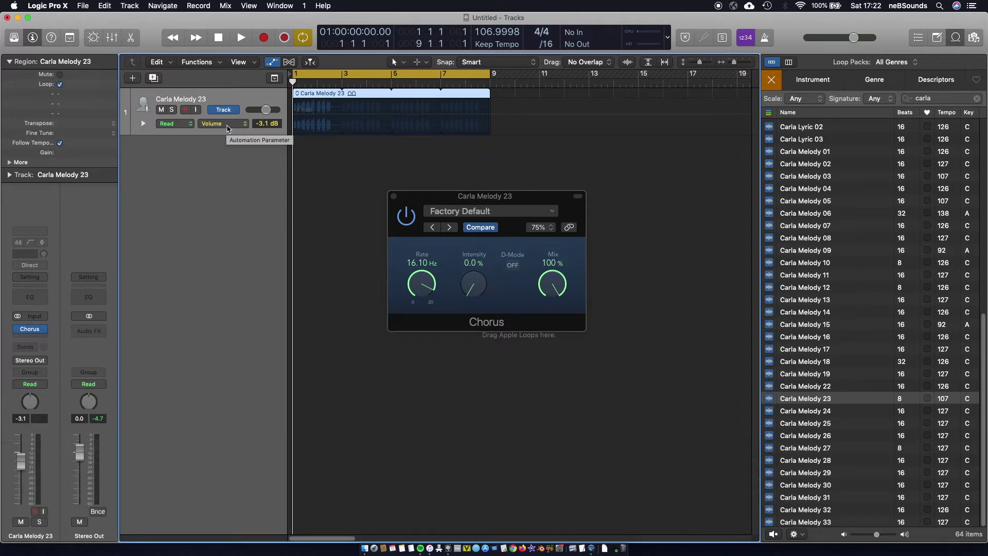
left_click(229, 128)
mouse_move(259, 200)
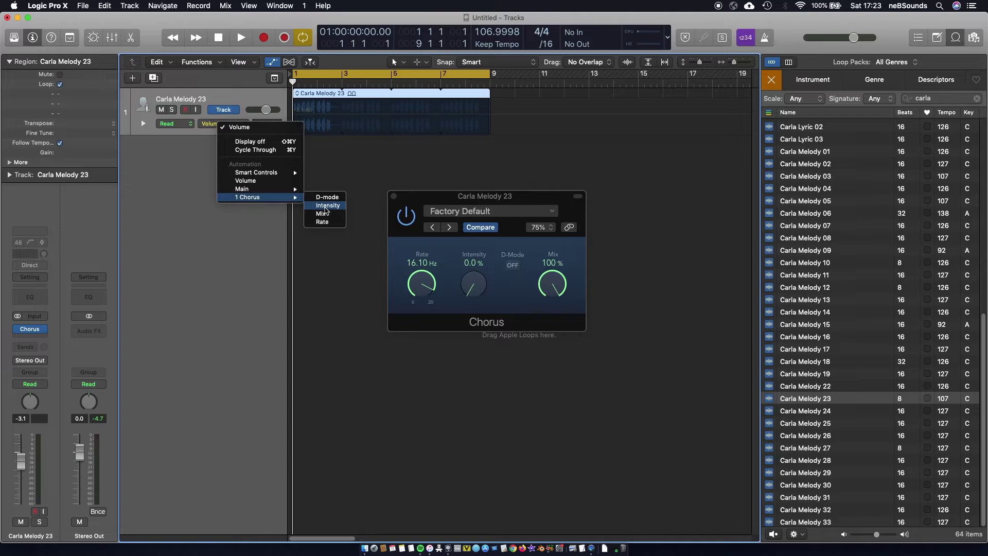
left_click(326, 206)
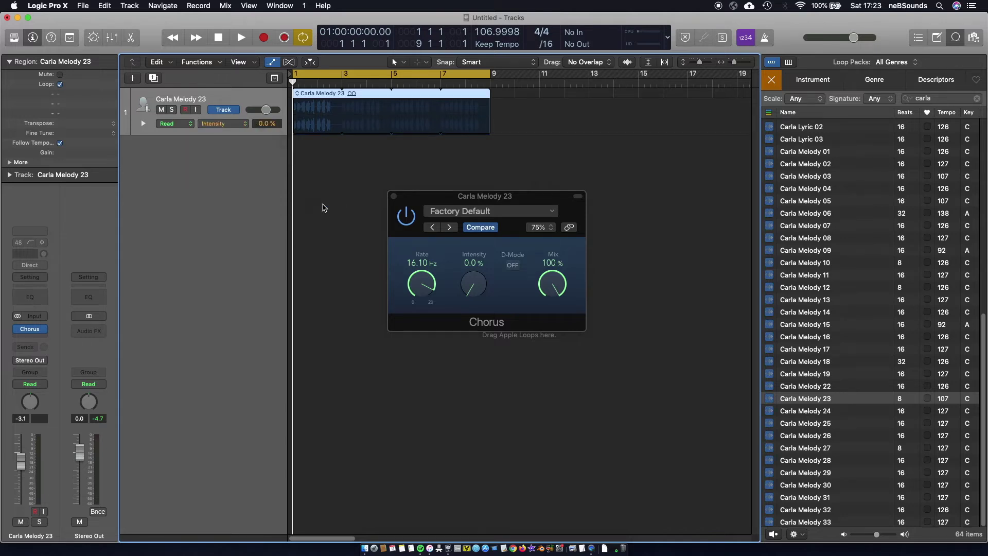
Zoom the region to fill the view and turn on Snap Automation for the Intensity lane.
key("z")
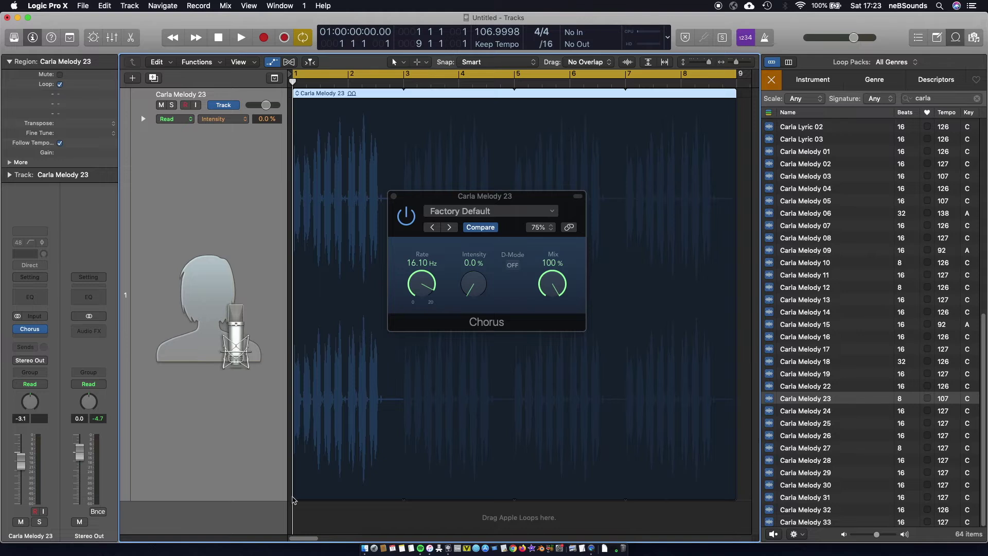
left_click(293, 500)
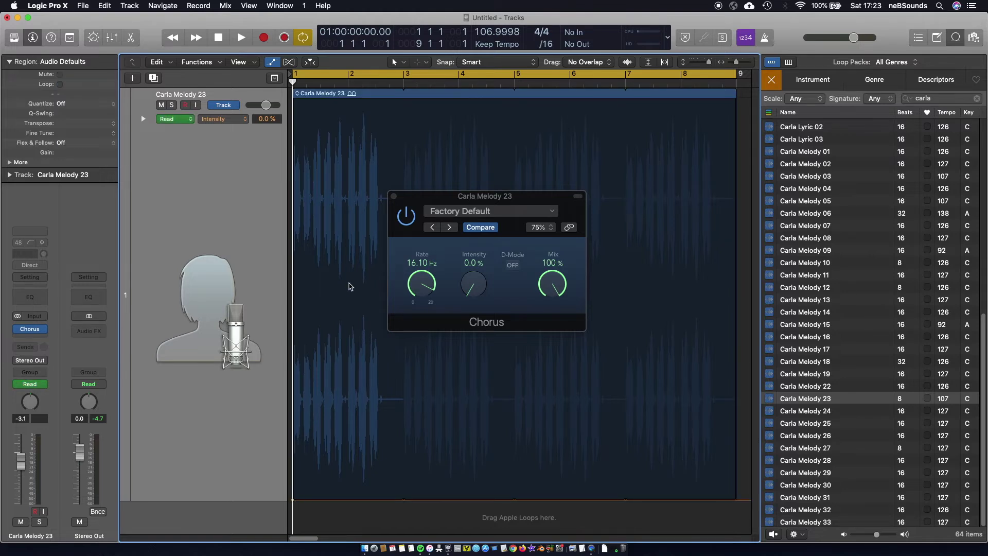
right_click(349, 287)
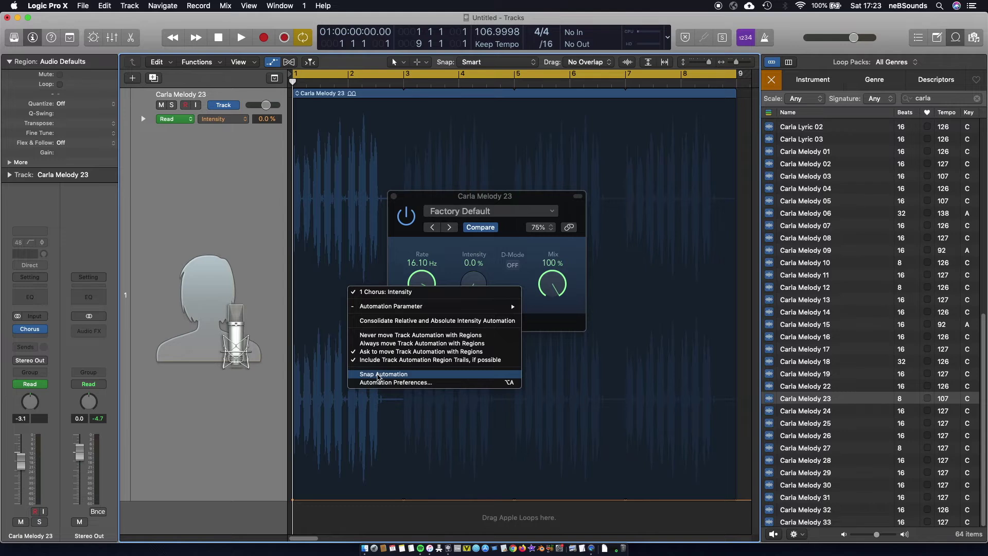
left_click(378, 375)
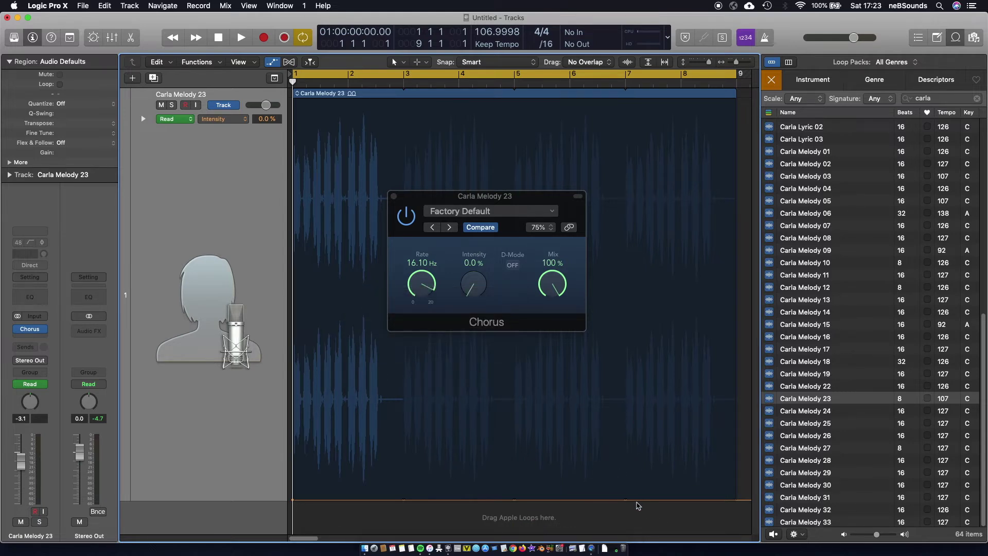
Raise the Chorus Intensity automation to 100% at bar 7 and play the ramp.
left_click(624, 502)
left_click_drag(640, 503, 647, 90)
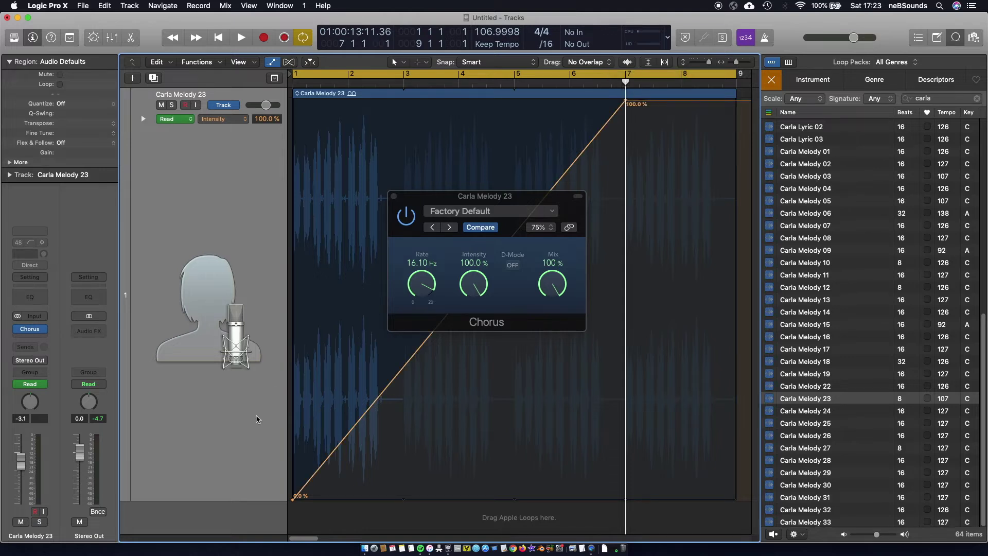
key("space")
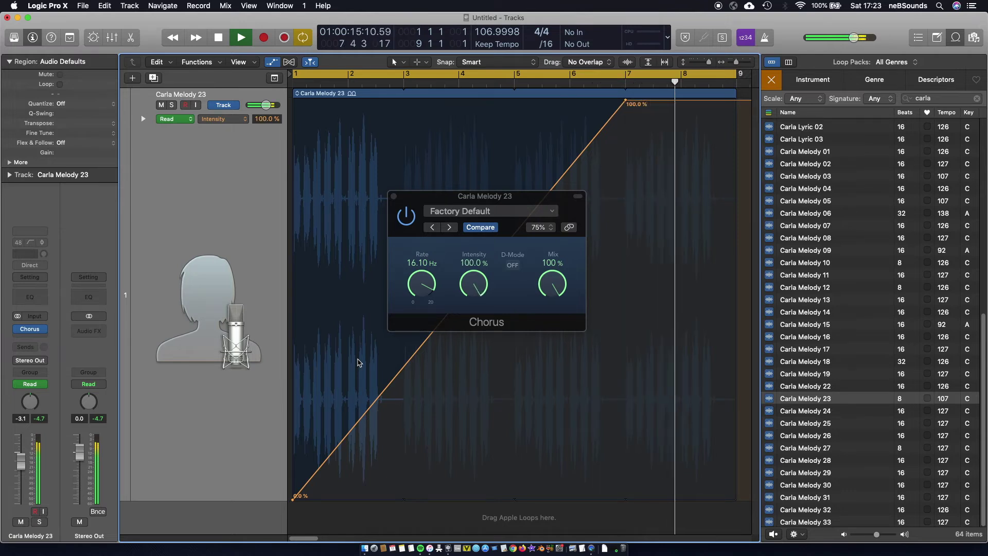
Stop playback, cycle bars 7–9, lower the Chorus Rate to about 1.4 Hz, and play.
key("space")
left_click_drag(294, 81, 629, 83)
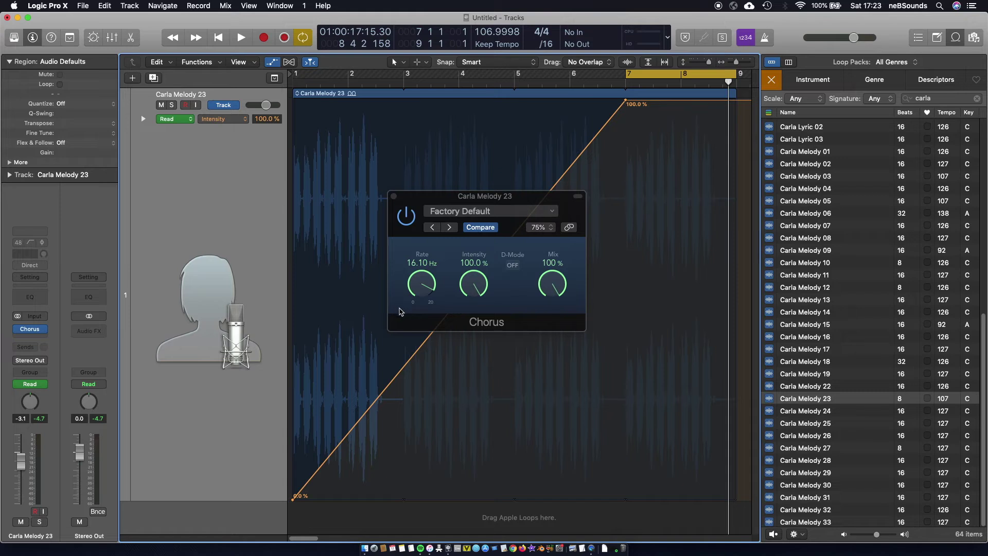
left_click_drag(423, 280, 421, 362)
key("space")
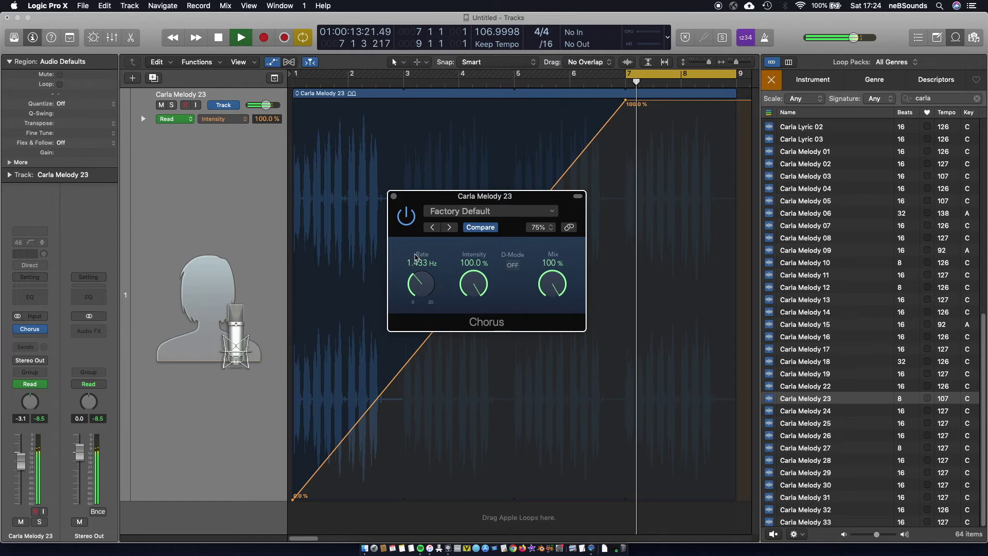
Sweep the Chorus Rate up to around 9 Hz, stop, and reset it to 16.10 Hz.
left_click_drag(428, 284, 424, 277)
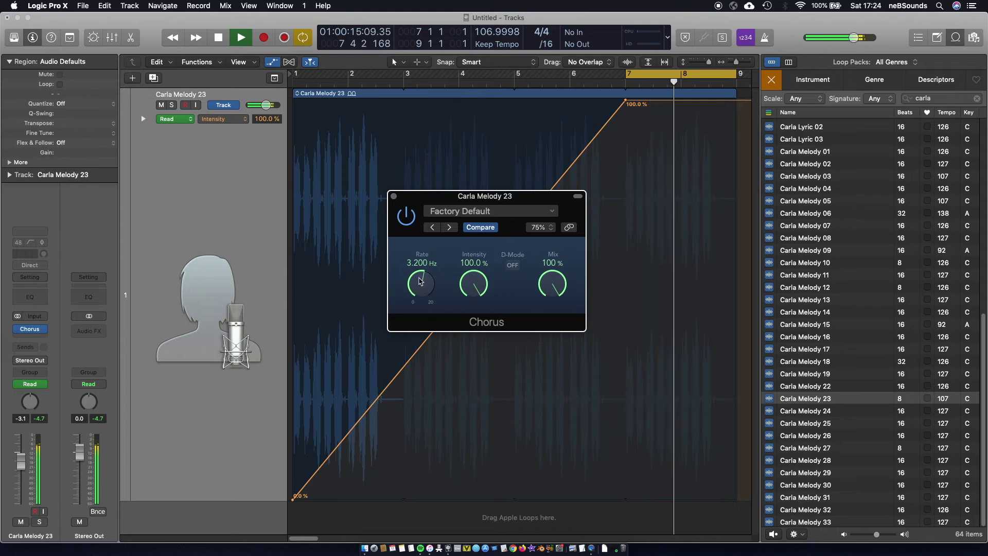
left_click_drag(420, 281, 419, 290)
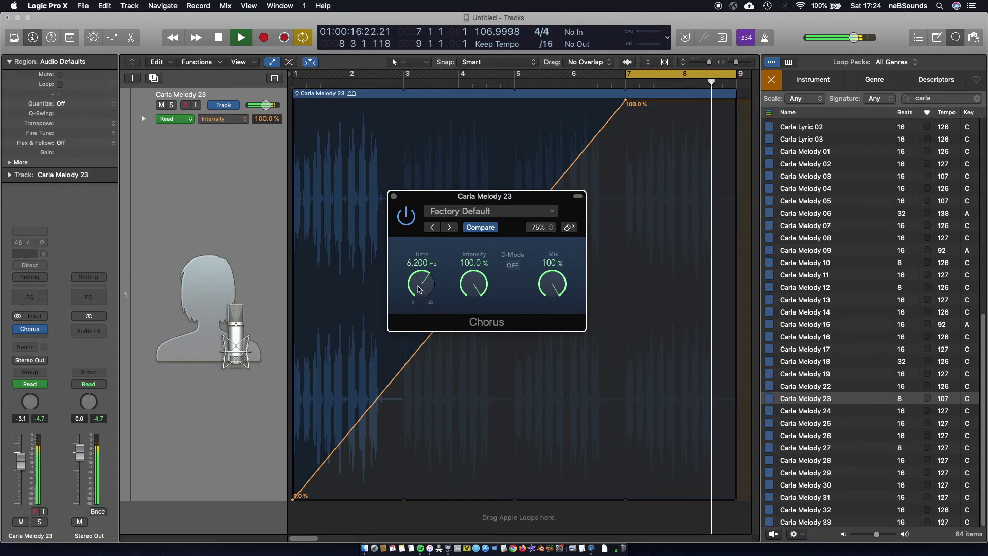
key("space")
left_click_drag(421, 291, 426, 250)
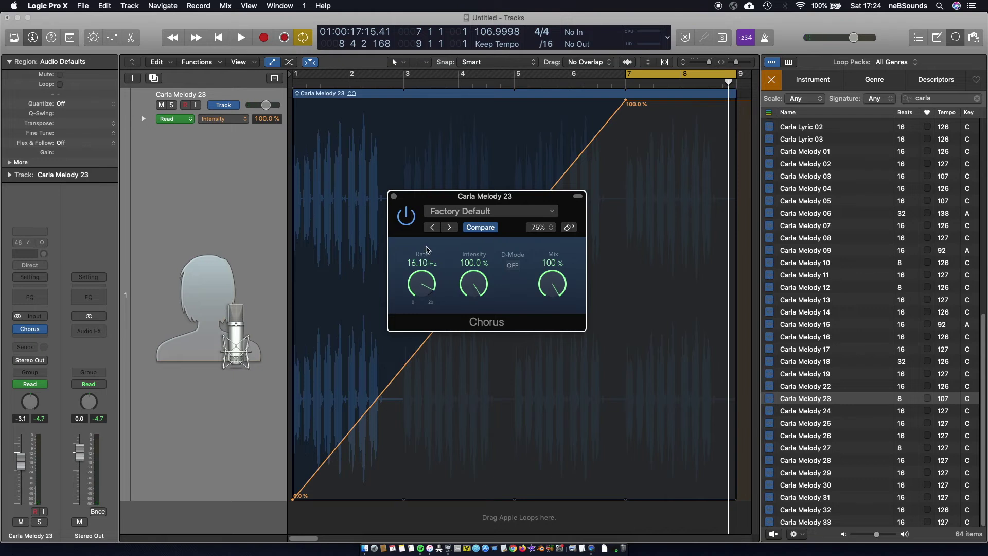
Add a Bus 2 send to a Large Hall 3.9s Prince Hall One aux, then close Chorus.
left_click(487, 163)
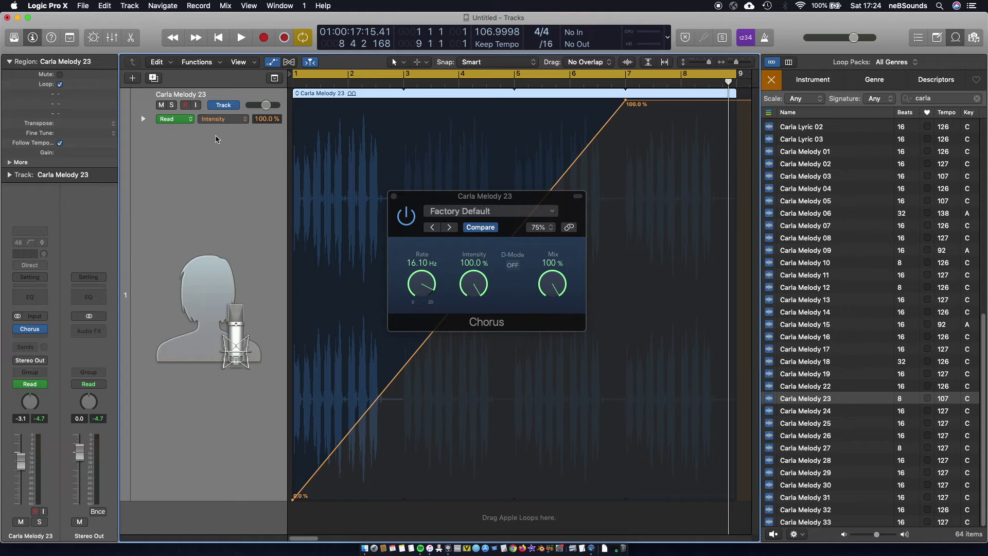
left_click(33, 347)
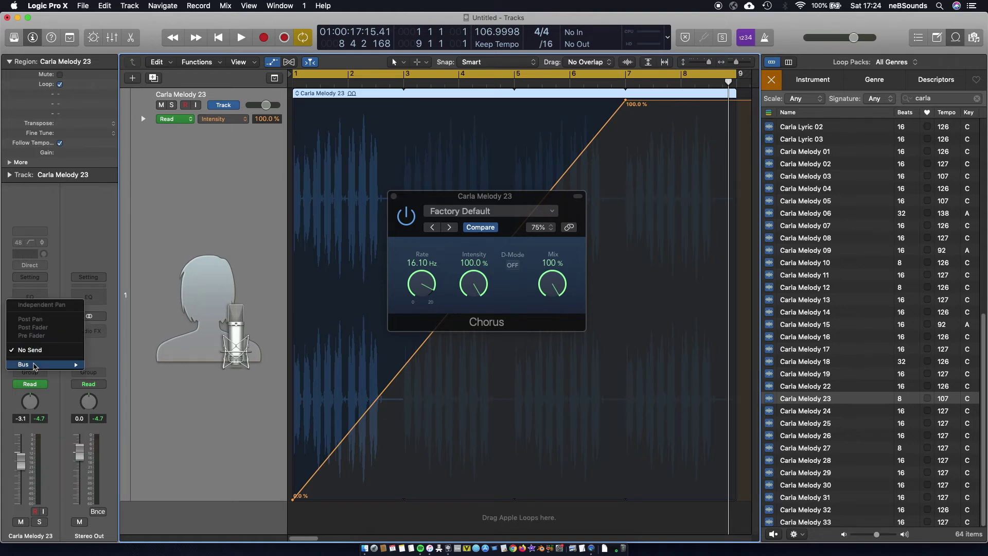
mouse_move(35, 366)
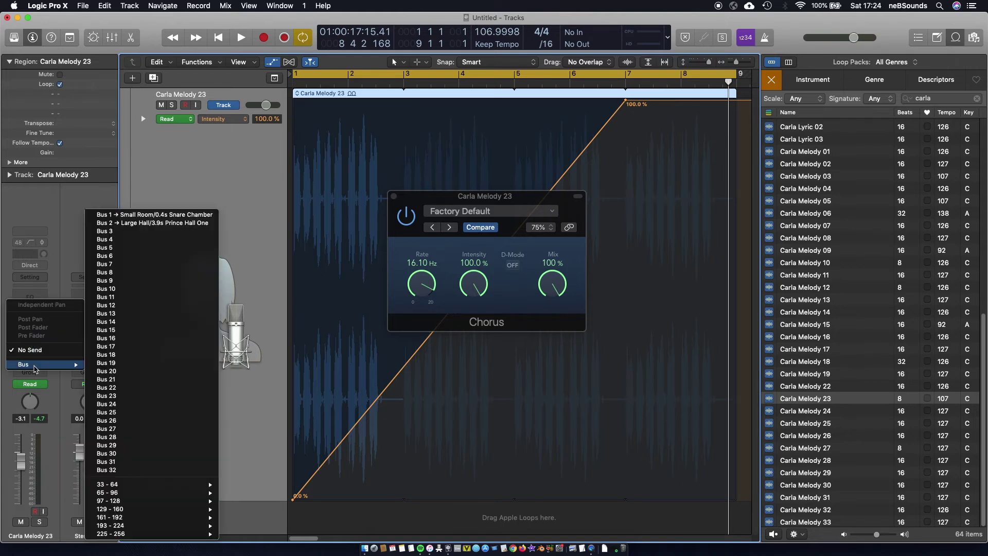
left_click(119, 225)
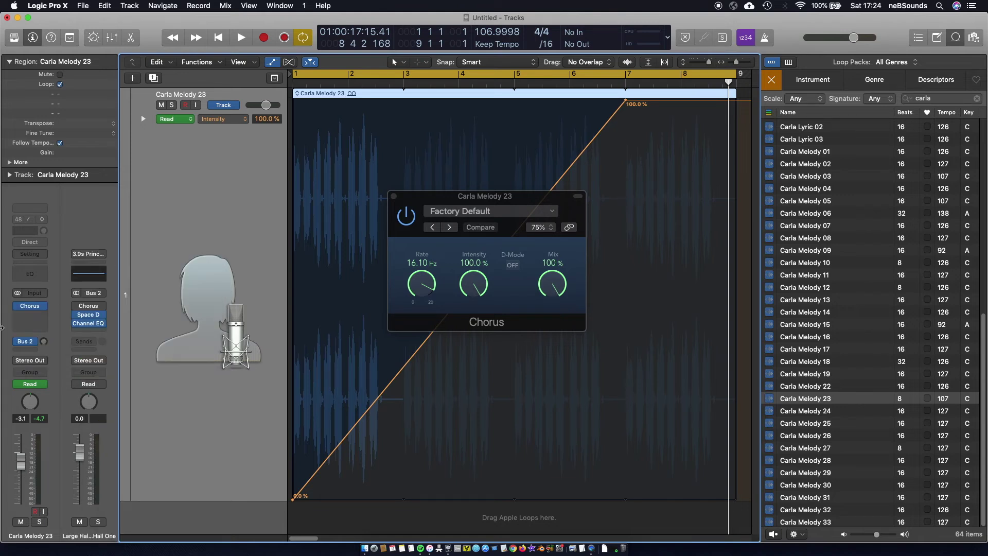
left_click(394, 195)
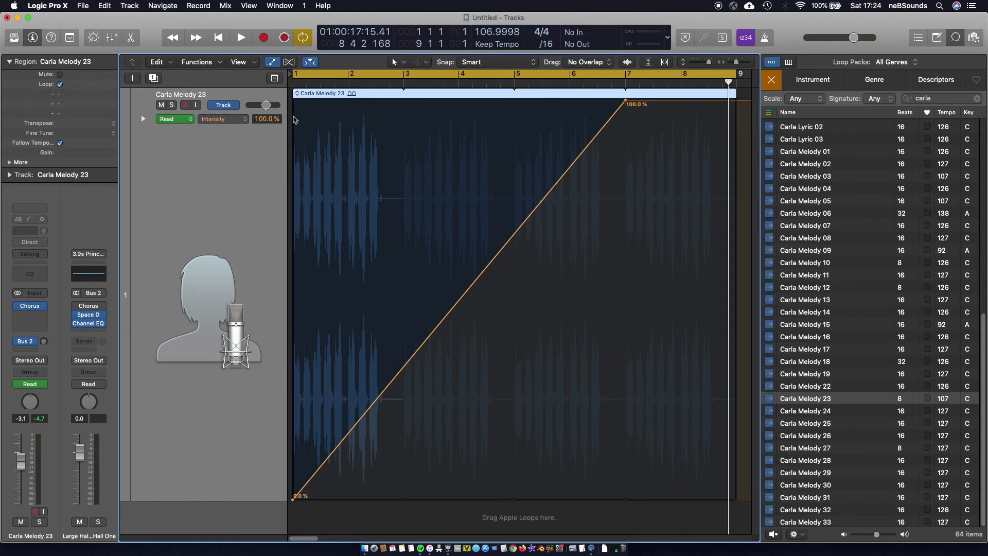
Switch the automation lane to Send 1 → Large Hall (Absolute) and select its -∞ dB line.
left_click(228, 123)
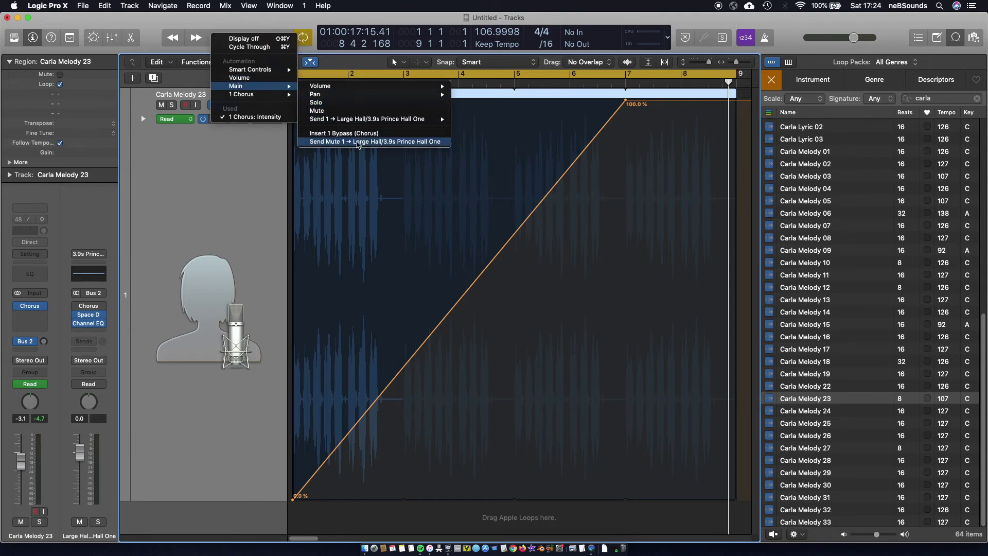
mouse_move(360, 121)
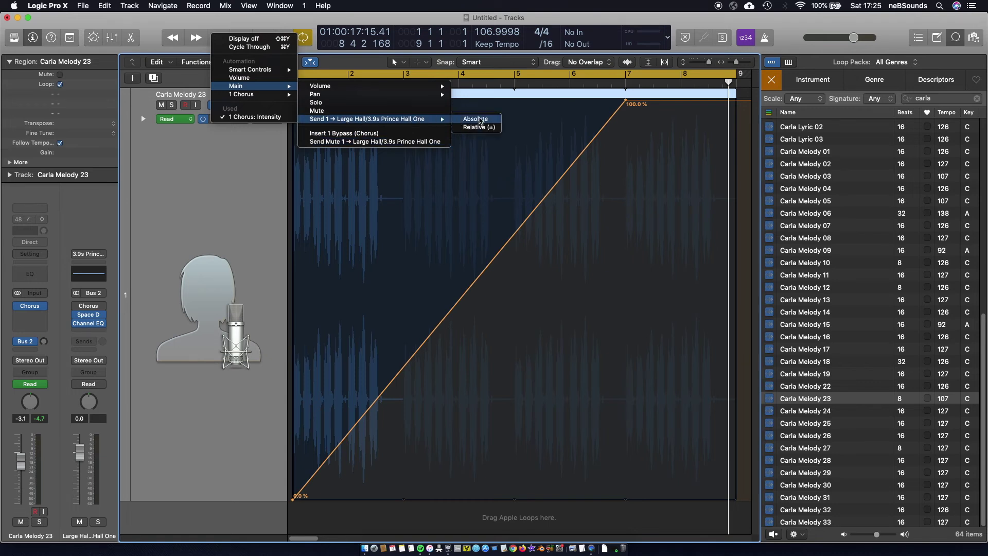
left_click(480, 120)
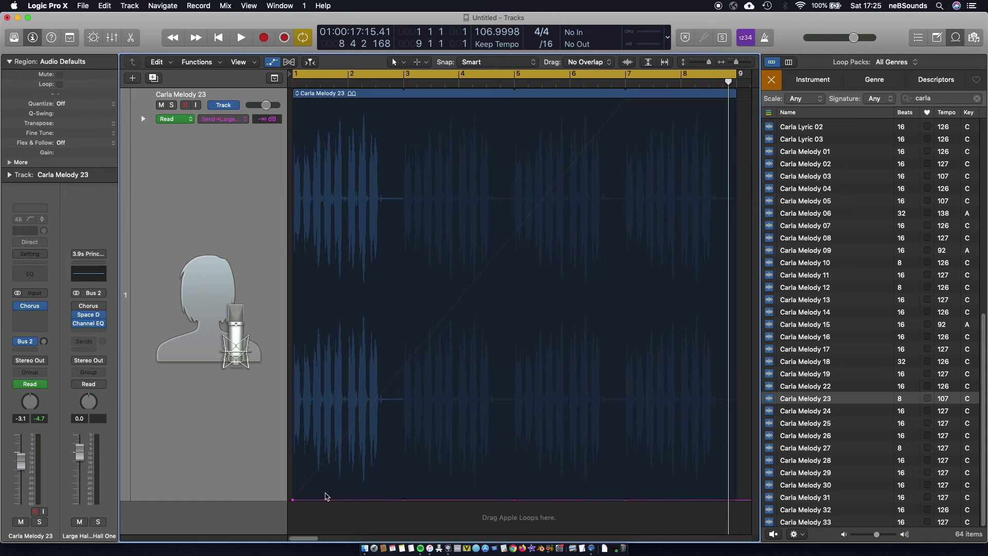
left_click(291, 502)
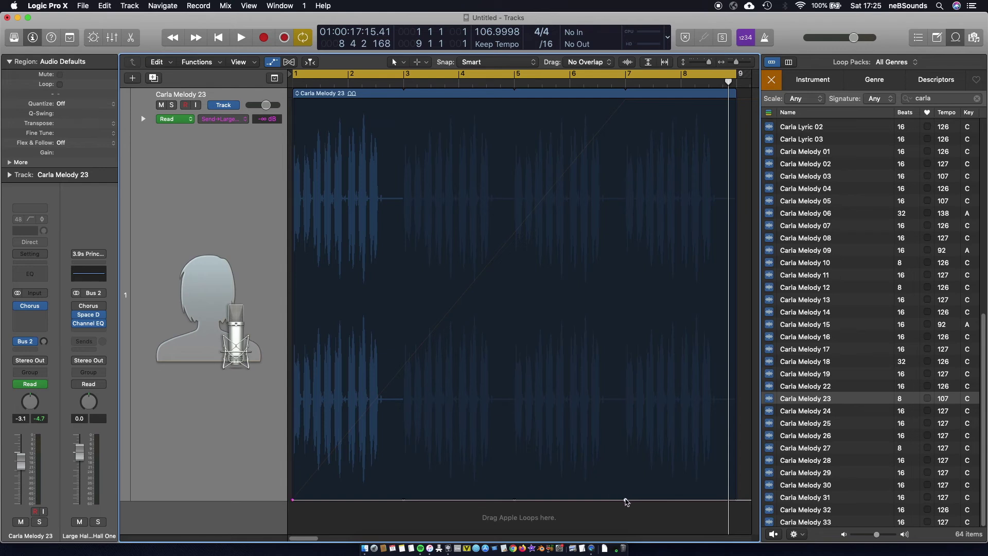
Raise the Large Hall send automation to -1.0 dB at bar 7 and play it back.
left_click_drag(646, 500, 644, 232)
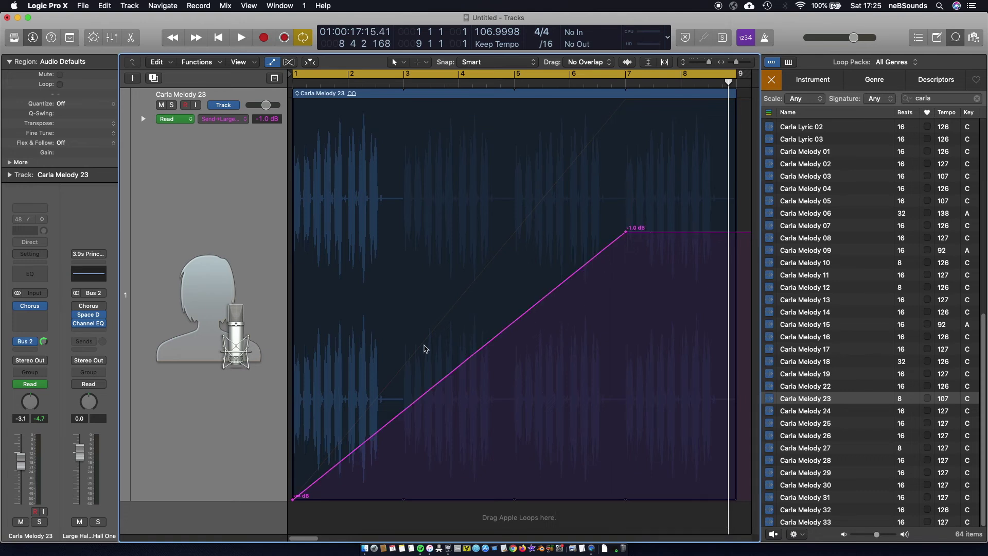
key("space")
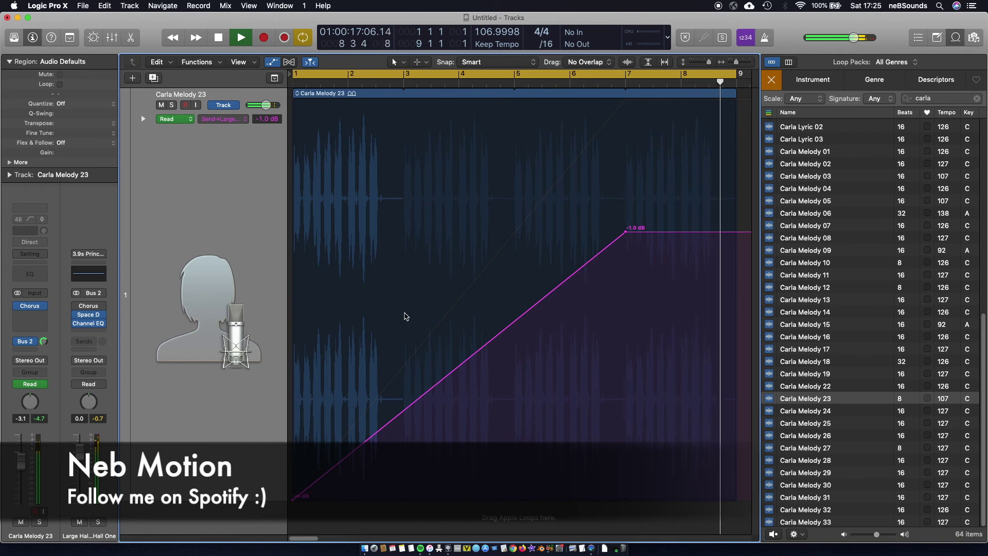
key("space")
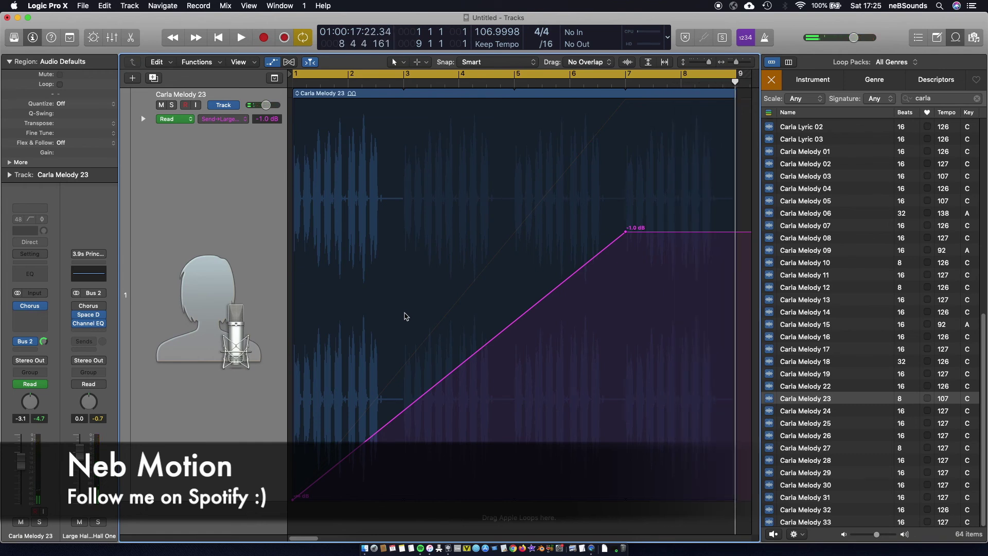